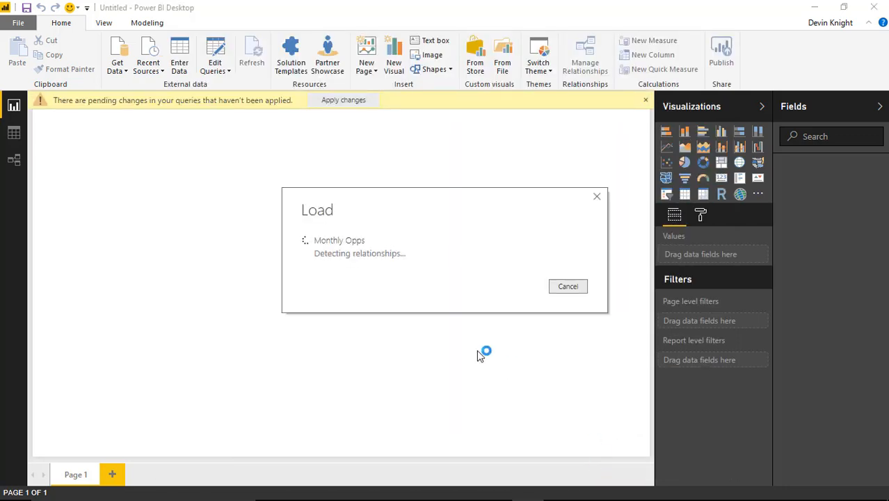
Step: Add a large line and clustered column chart with Month on the shared axis and Total Revenue as column values
{"action": "left_click", "coordinate": [740, 147]}
{"action": "left_click_drag", "start_coordinate": [170, 252], "coordinate": [444, 440]}
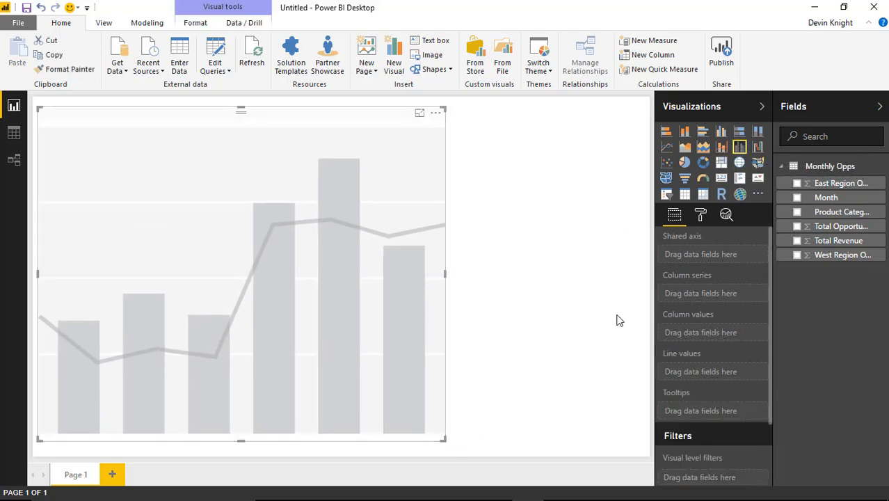
{"action": "left_click", "coordinate": [798, 199]}
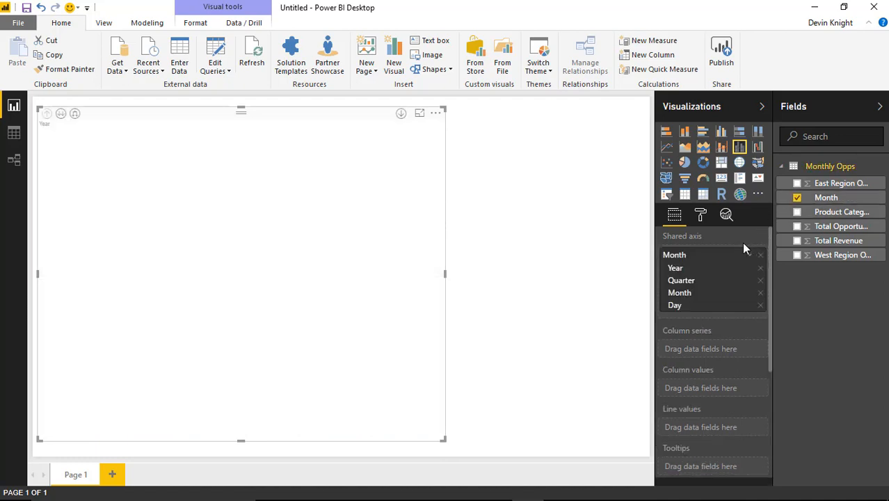
{"action": "left_click", "coordinate": [798, 241]}
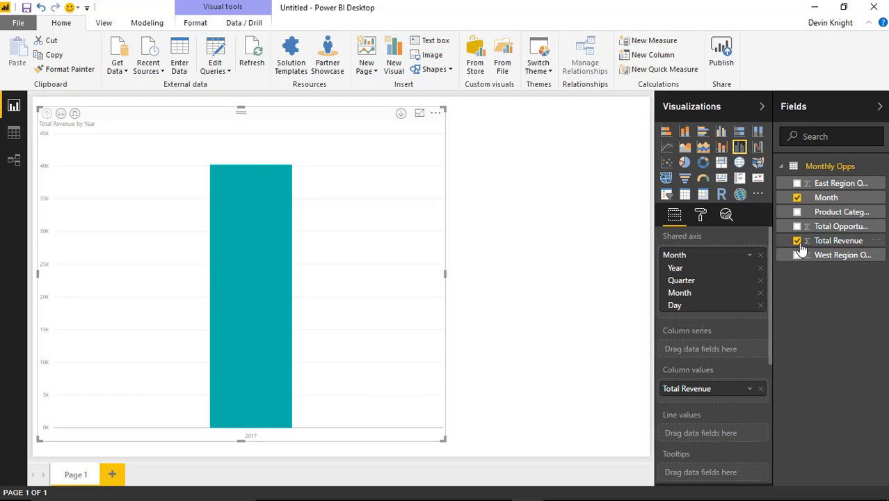
Step: Plot Total Opportunities as the chart's line values and remove the Year and Quarter levels from the shared axis
{"action": "left_click", "coordinate": [797, 226]}
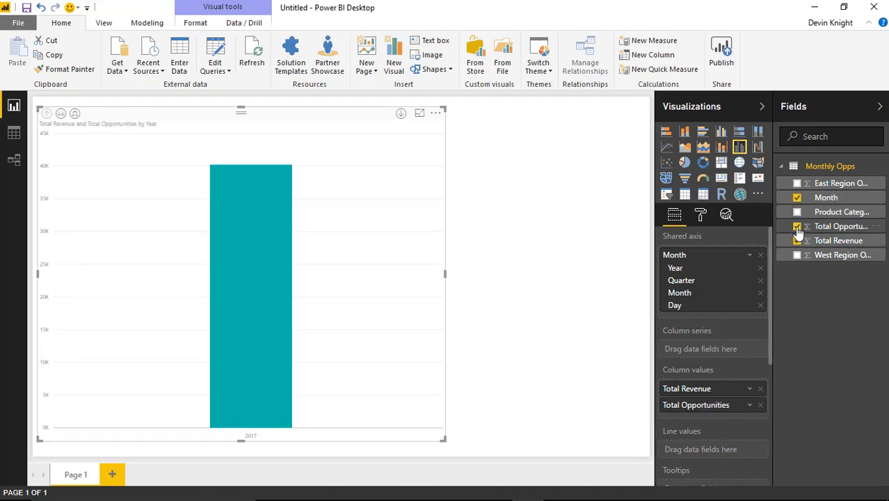
{"action": "left_click_drag", "start_coordinate": [696, 406], "coordinate": [704, 451]}
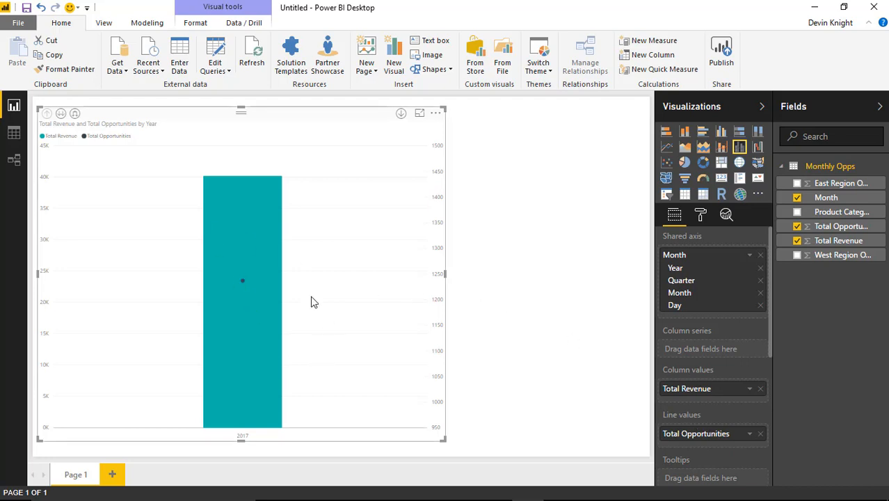
{"action": "left_click", "coordinate": [761, 270]}
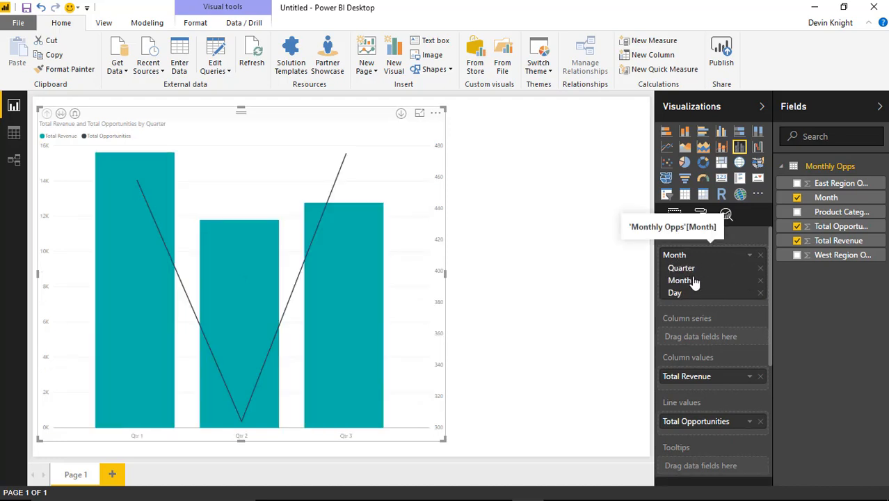
{"action": "left_click", "coordinate": [761, 268]}
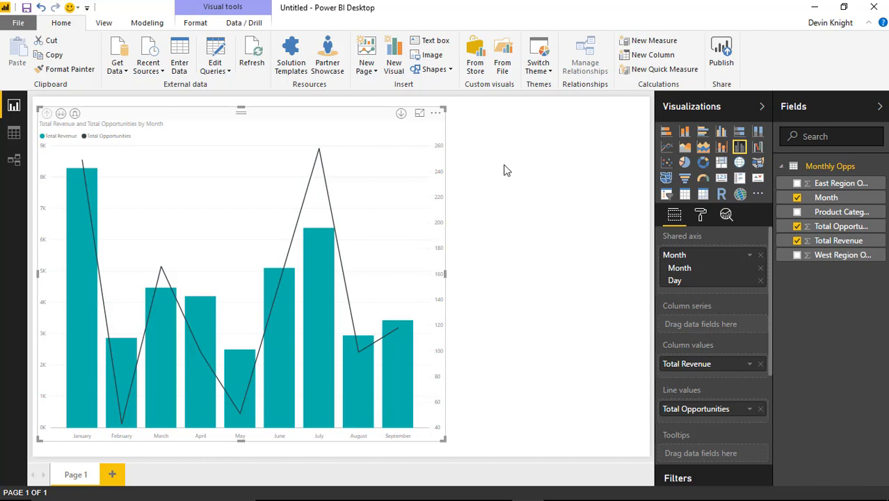
Step: Search the custom visuals store for "tooltip" and import Dynamic Tooltip by MAQ Software into the report
{"action": "left_click", "coordinate": [474, 66]}
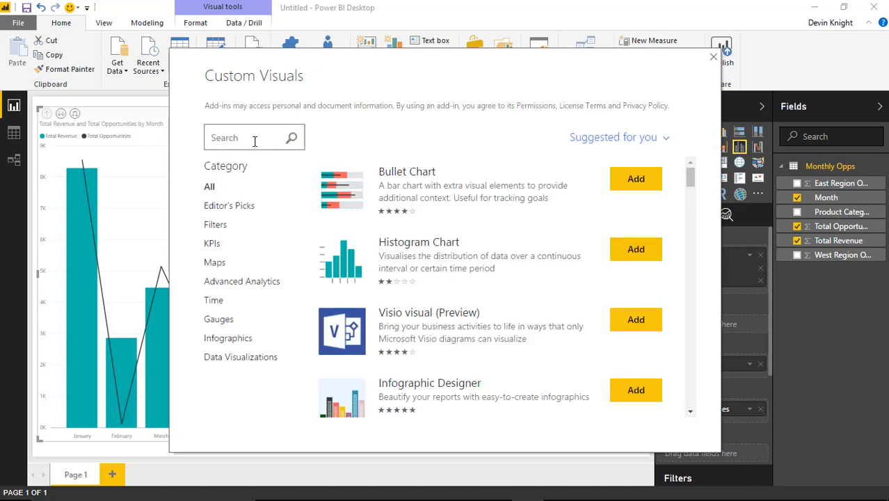
{"action": "left_click", "coordinate": [252, 140]}
{"action": "type", "text": "tooltip"}
{"action": "key", "text": "Return"}
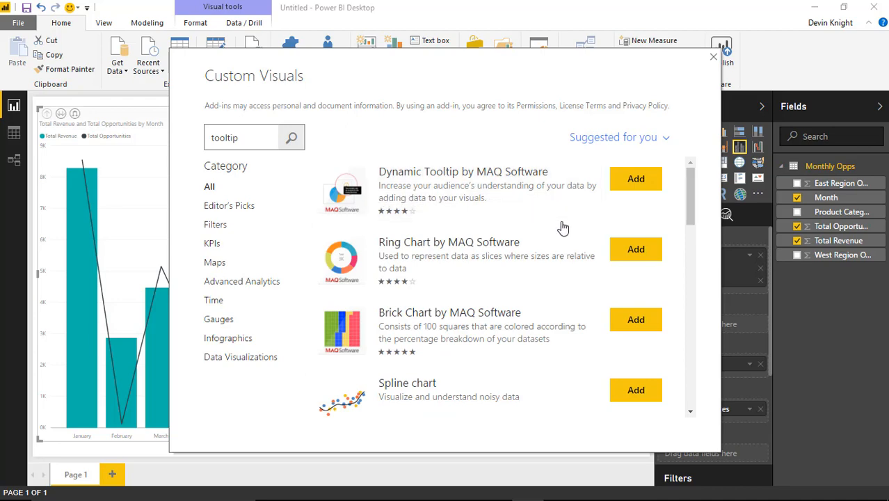
{"action": "left_click", "coordinate": [628, 185]}
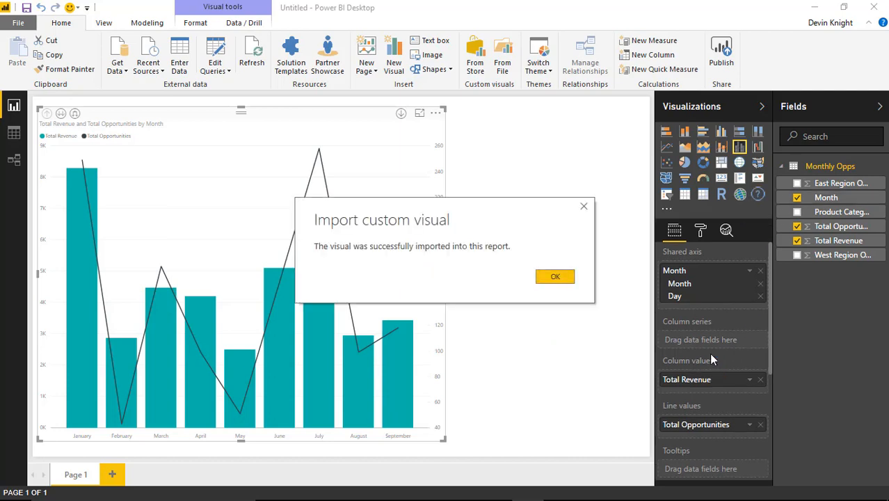
{"action": "left_click", "coordinate": [569, 279]}
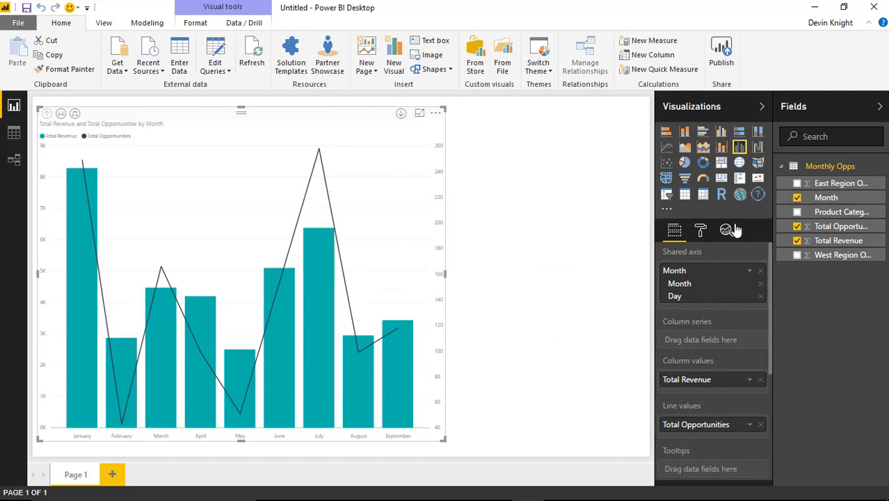
{"action": "left_click", "coordinate": [541, 232]}
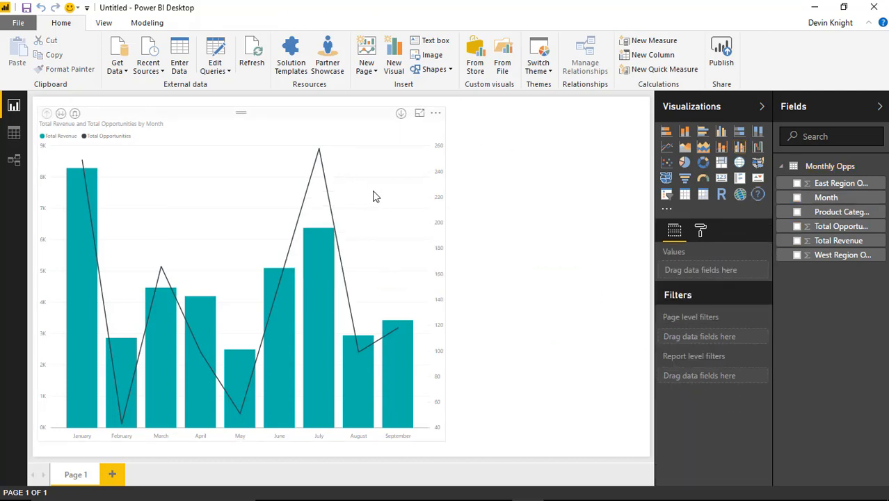
Step: Insert the Dynamic Tooltip visual with Total Opportunities as measure data and shrink it to an icon over the chart's upper-right corner
{"action": "left_click", "coordinate": [757, 196]}
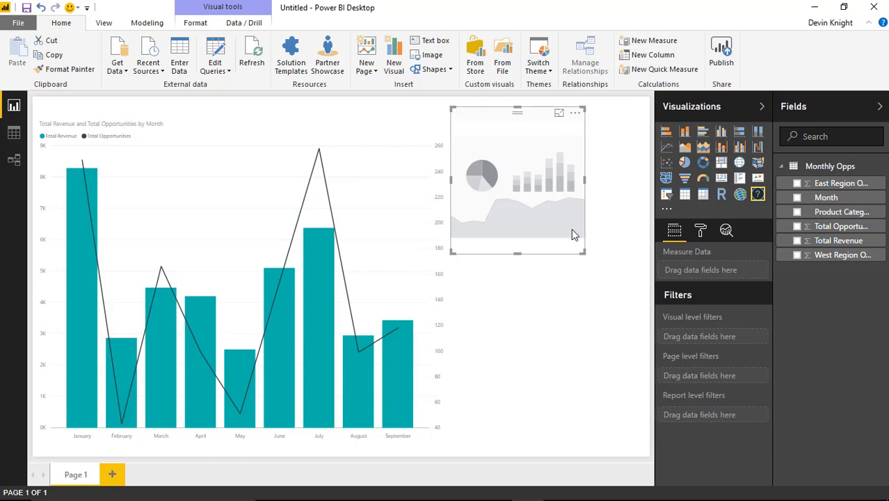
{"action": "left_click", "coordinate": [797, 226]}
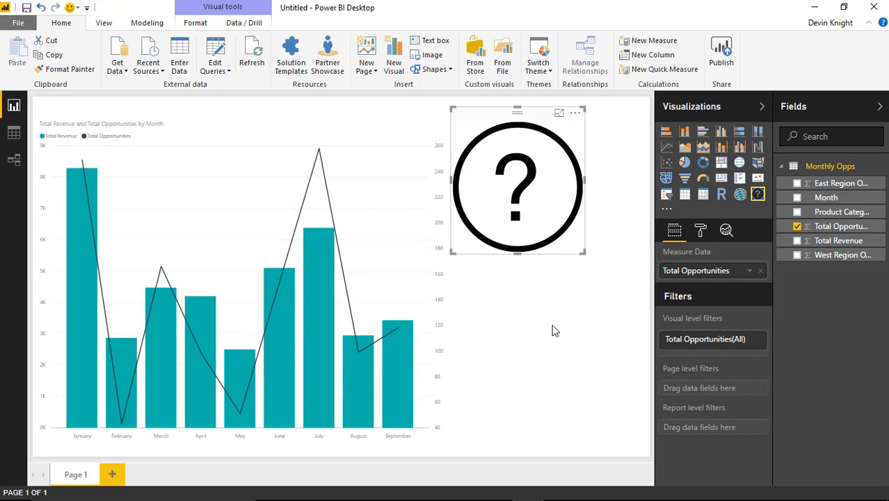
{"action": "left_click_drag", "start_coordinate": [585, 252], "coordinate": [415, 119]}
{"action": "left_click", "coordinate": [506, 261]}
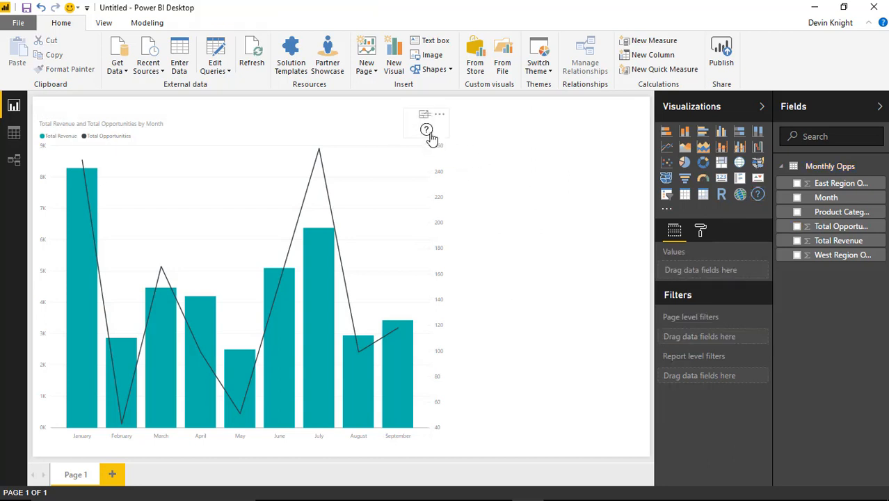
{"action": "mouse_move", "coordinate": [426, 130]}
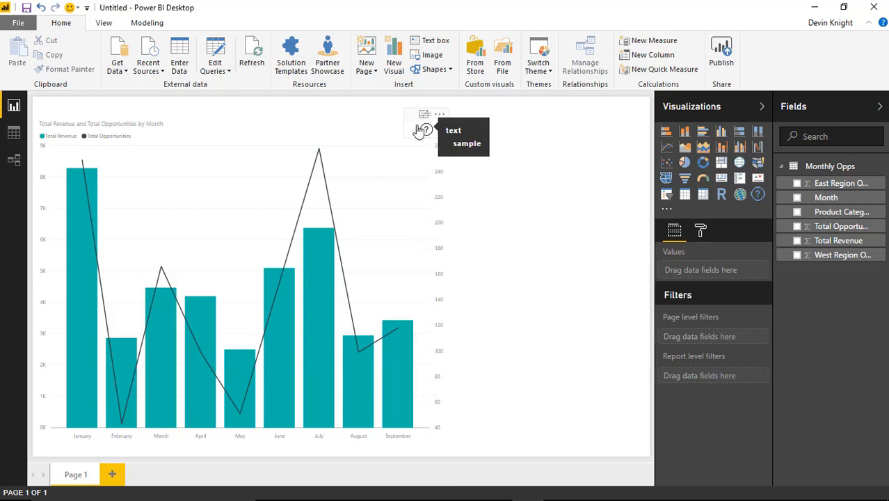
Step: Enlarge the tooltip visual in the empty area beside the chart and set its tooltip header to "Total Opportunities"
{"action": "left_click_drag", "start_coordinate": [412, 125], "coordinate": [626, 277]}
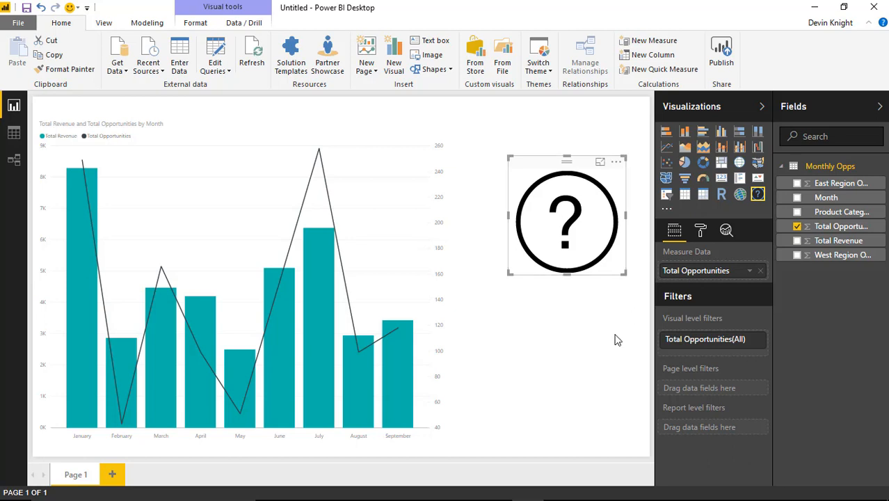
{"action": "mouse_move", "coordinate": [596, 252]}
{"action": "left_click", "coordinate": [701, 232]}
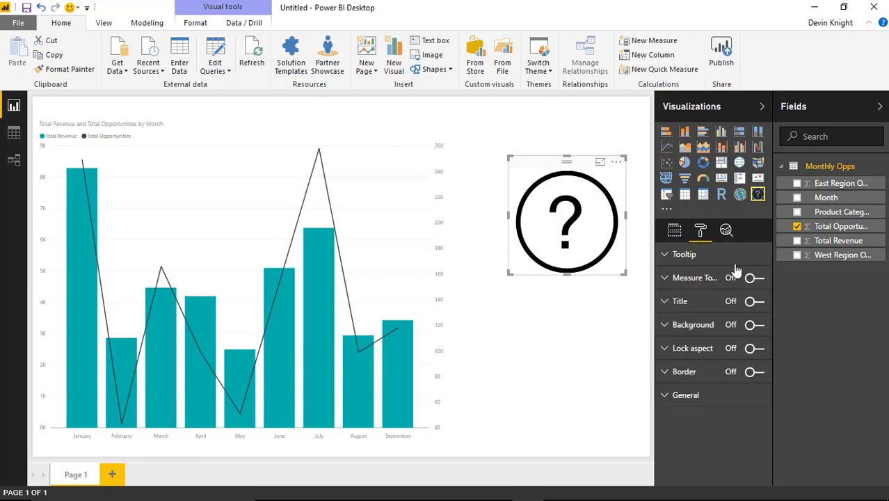
{"action": "left_click", "coordinate": [672, 256]}
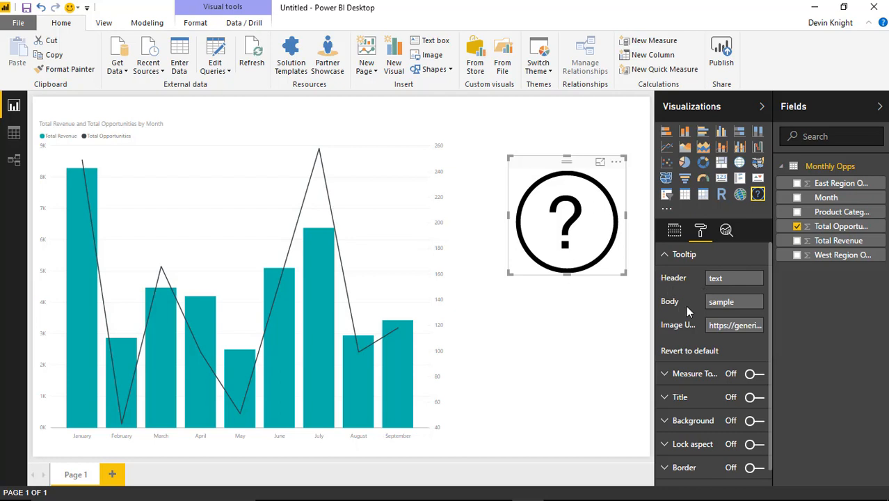
{"action": "mouse_move", "coordinate": [556, 203]}
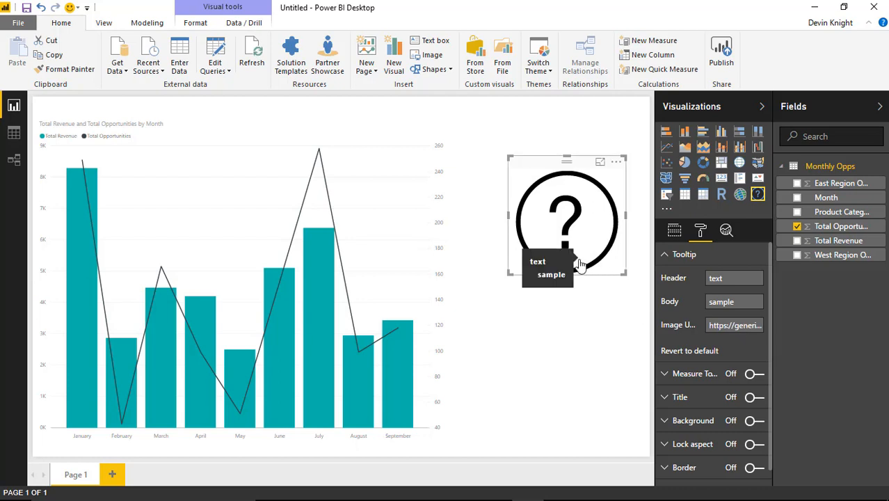
{"action": "left_click_drag", "start_coordinate": [745, 280], "coordinate": [691, 277]}
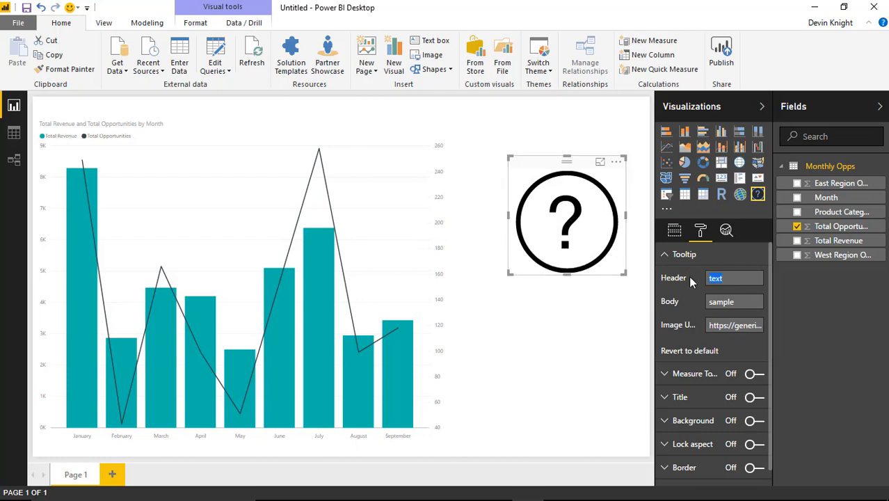
{"action": "type", "text": "Total"}
{"action": "type", "text": " Opportunities"}
Step: Set the tooltip's body text to "Opportunities vs Total Revenue for the year"
{"action": "left_click", "coordinate": [750, 302]}
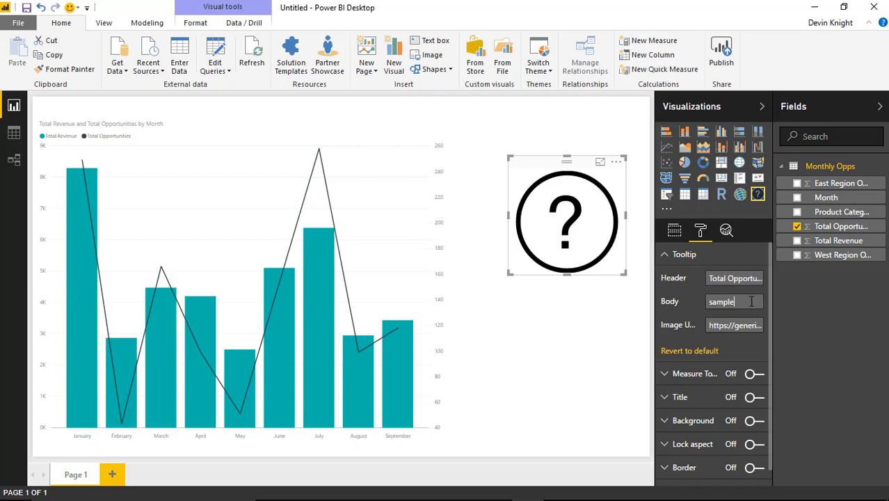
{"action": "type", "text": "Op"}
{"action": "type", "text": "portunities vs Total"}
{"action": "type", "text": " Re"}
{"action": "type", "text": "venue for the"}
{"action": "type", "text": " year"}
{"action": "left_click", "coordinate": [716, 327]}
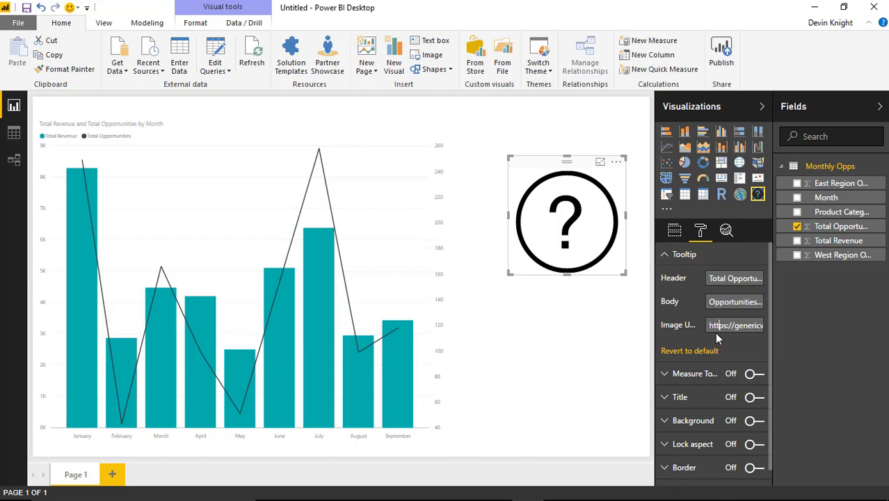
Step: Shrink the tooltip visual to a small icon and place it over the chart's upper-right corner
{"action": "mouse_move", "coordinate": [568, 244]}
{"action": "left_click_drag", "start_coordinate": [624, 274], "coordinate": [553, 200]}
{"action": "left_click_drag", "start_coordinate": [492, 151], "coordinate": [384, 105]}
{"action": "left_click", "coordinate": [489, 191]}
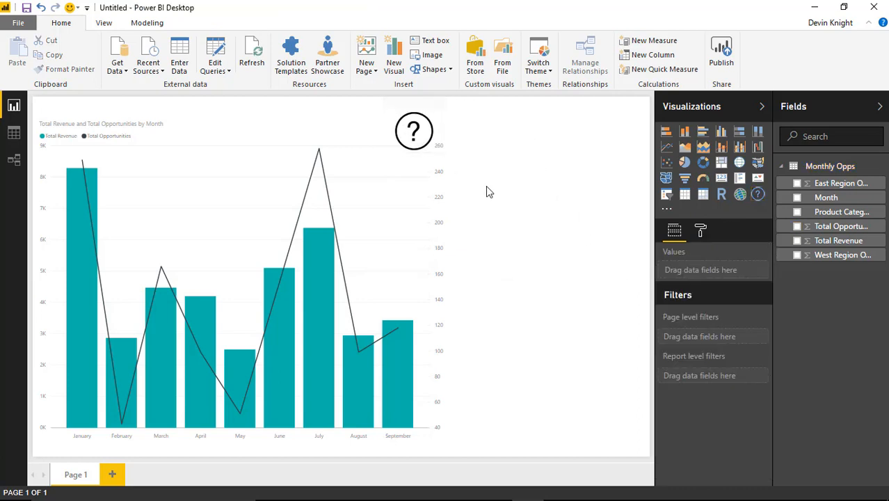
{"action": "left_click", "coordinate": [433, 150]}
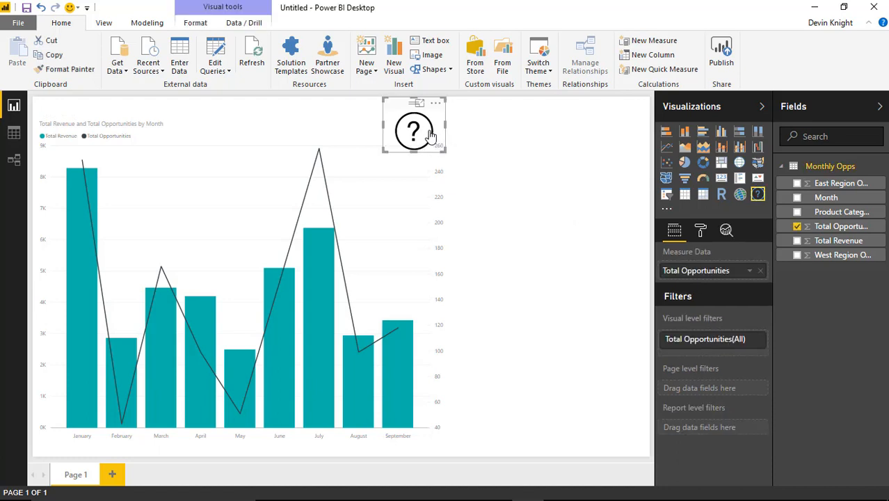
{"action": "left_click_drag", "start_coordinate": [446, 150], "coordinate": [434, 139]}
{"action": "left_click_drag", "start_coordinate": [395, 109], "coordinate": [406, 120]}
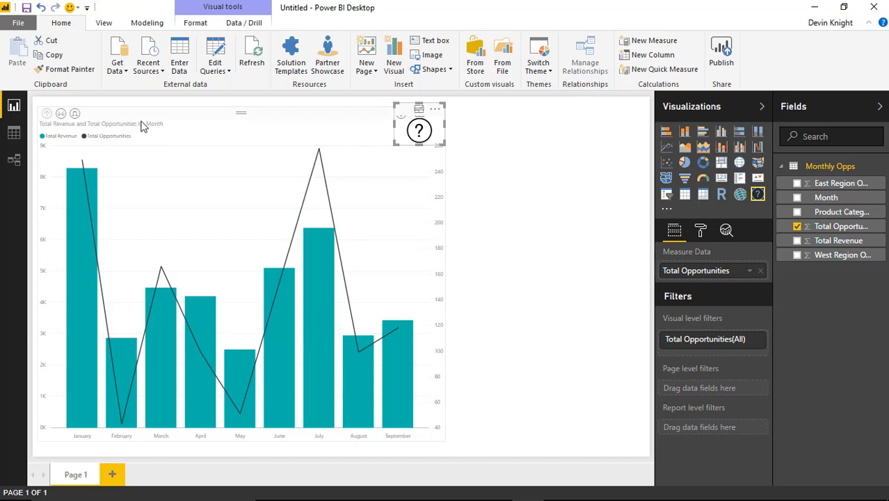
Step: Show the title formatting options of the line and clustered column chart
{"action": "left_click", "coordinate": [165, 119]}
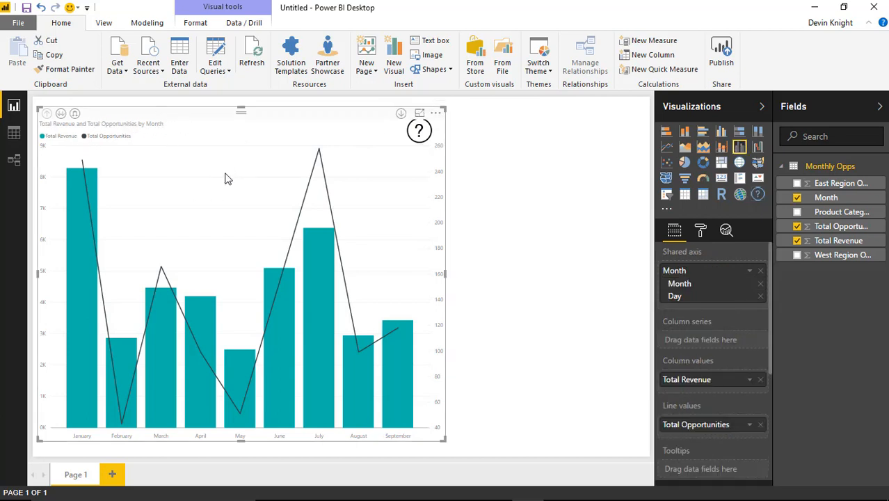
{"action": "left_click", "coordinate": [700, 231]}
{"action": "scroll", "coordinate": [727, 368], "scroll_direction": "down", "scroll_amount": 1}
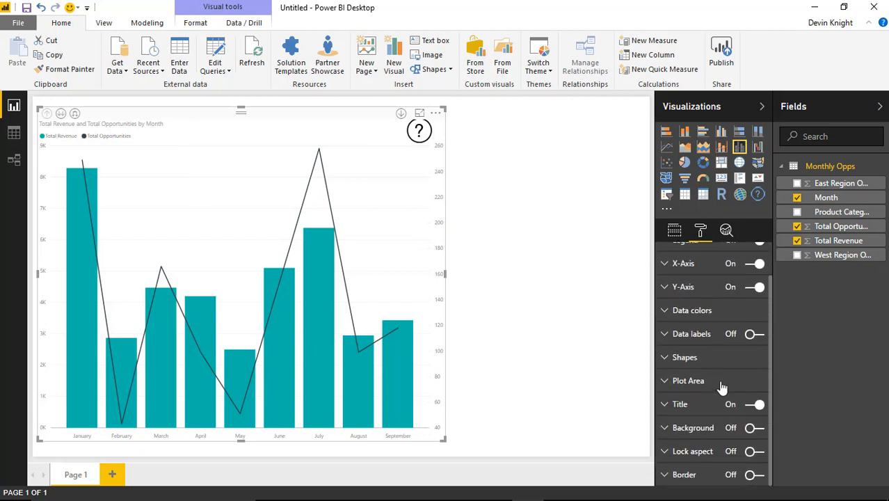
{"action": "left_click", "coordinate": [667, 410]}
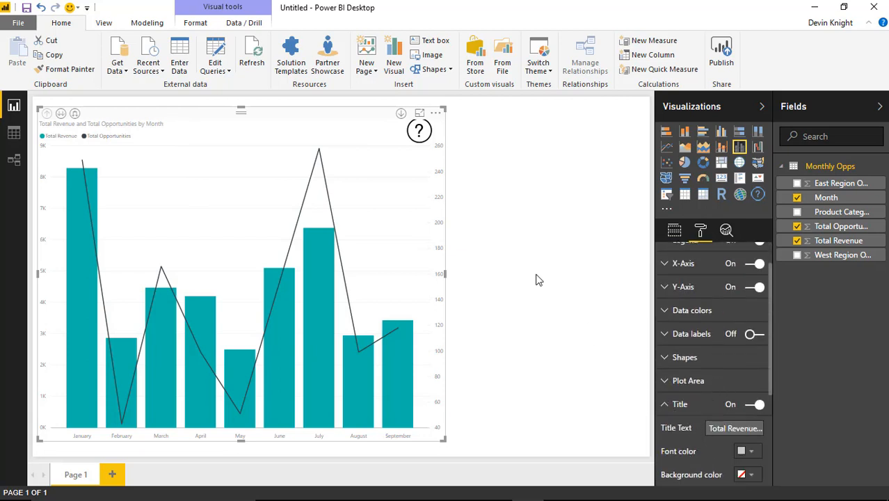
Step: Enlarge the tooltip visual beside the chart again and turn on its measure tooltip option
{"action": "left_click", "coordinate": [417, 129]}
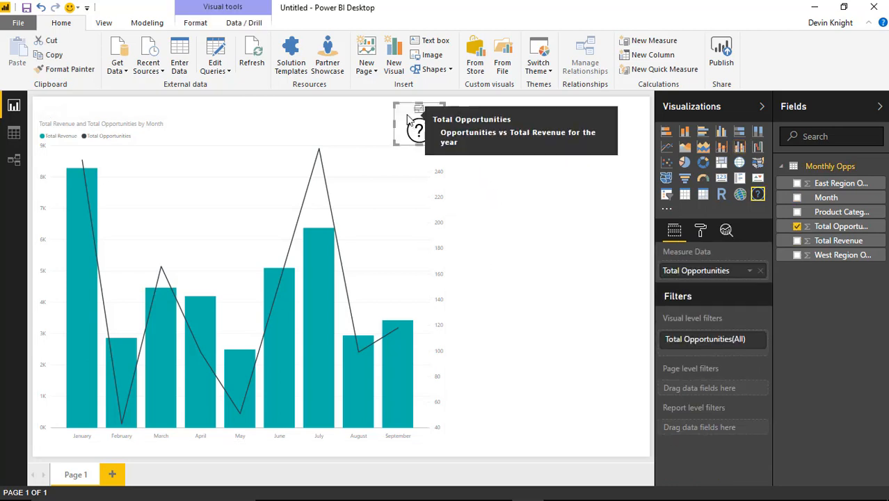
{"action": "left_click_drag", "start_coordinate": [409, 120], "coordinate": [475, 261]}
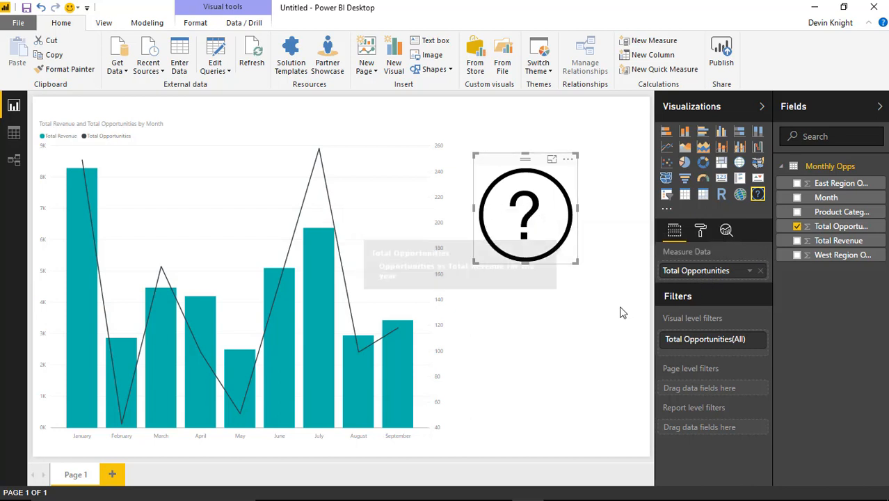
{"action": "left_click", "coordinate": [701, 232]}
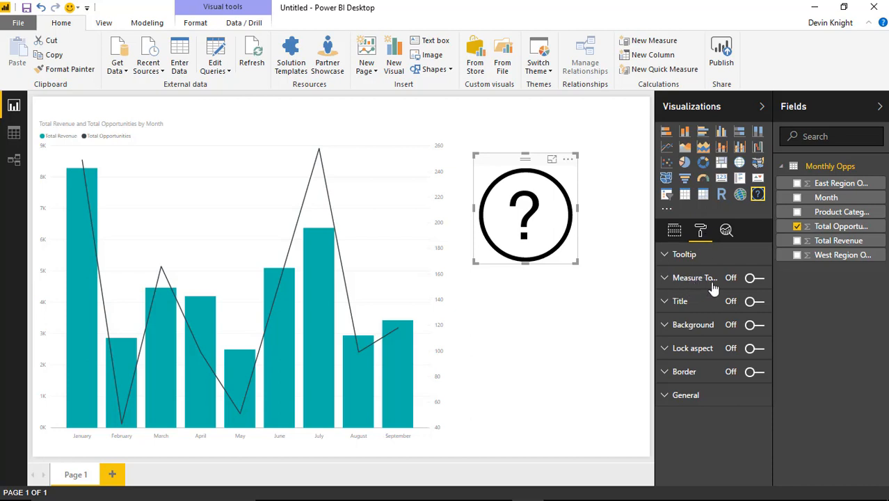
{"action": "left_click", "coordinate": [757, 280]}
{"action": "mouse_move", "coordinate": [530, 213]}
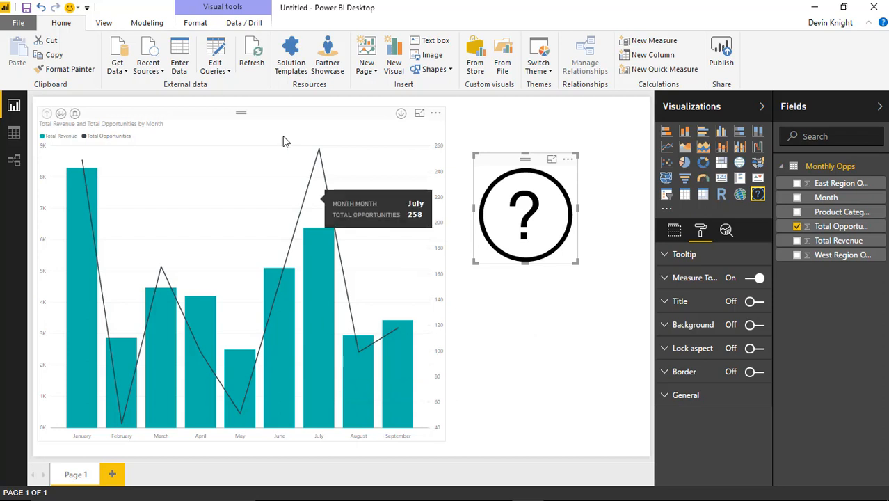
{"action": "mouse_move", "coordinate": [319, 156]}
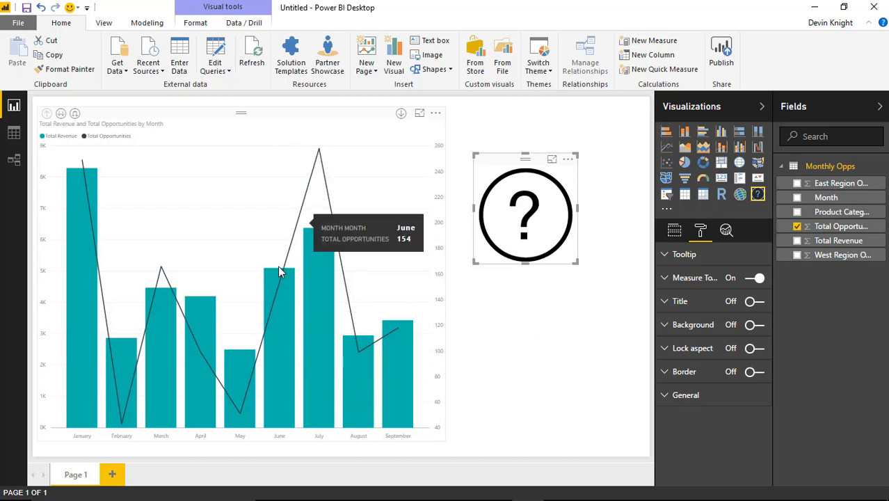
{"action": "mouse_move", "coordinate": [560, 244]}
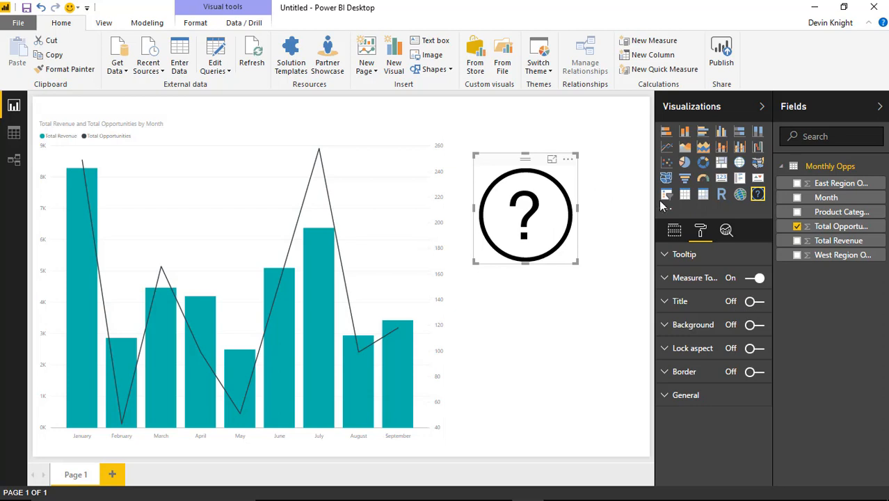
Step: Add a card showing Total Opportunities below the tooltip visual for comparison, and delete it again
{"action": "left_click", "coordinate": [606, 164]}
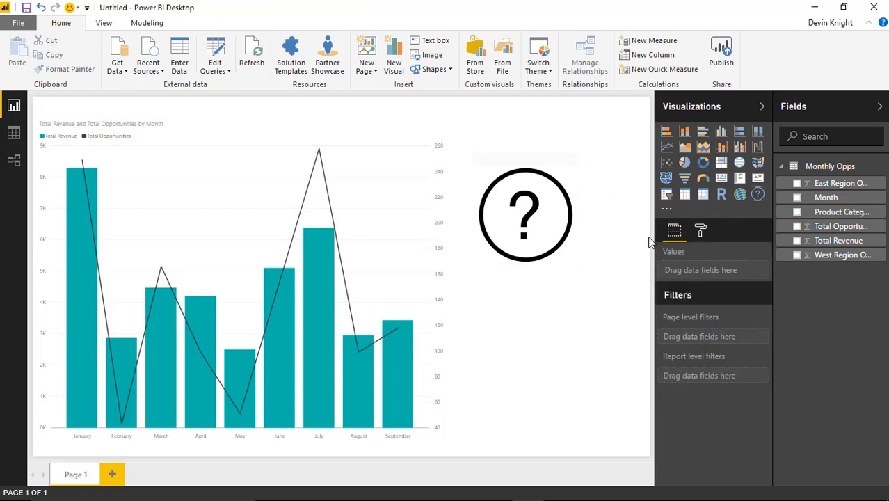
{"action": "left_click", "coordinate": [721, 180]}
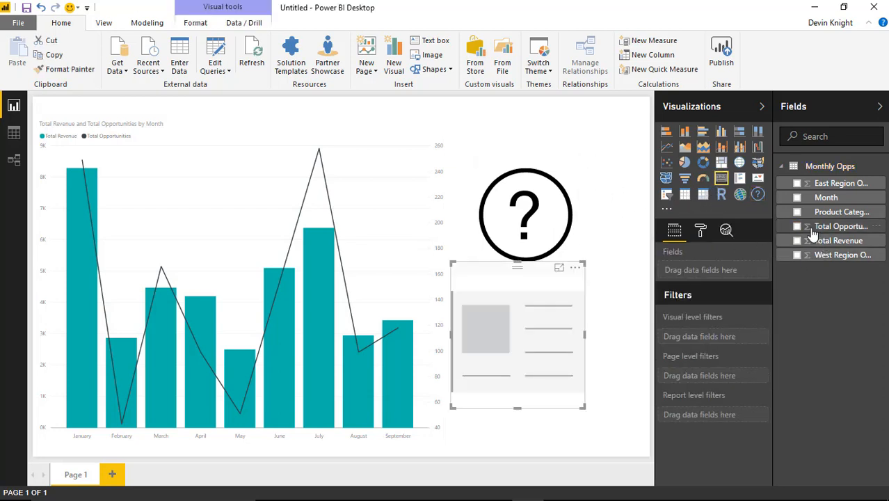
{"action": "left_click", "coordinate": [797, 227]}
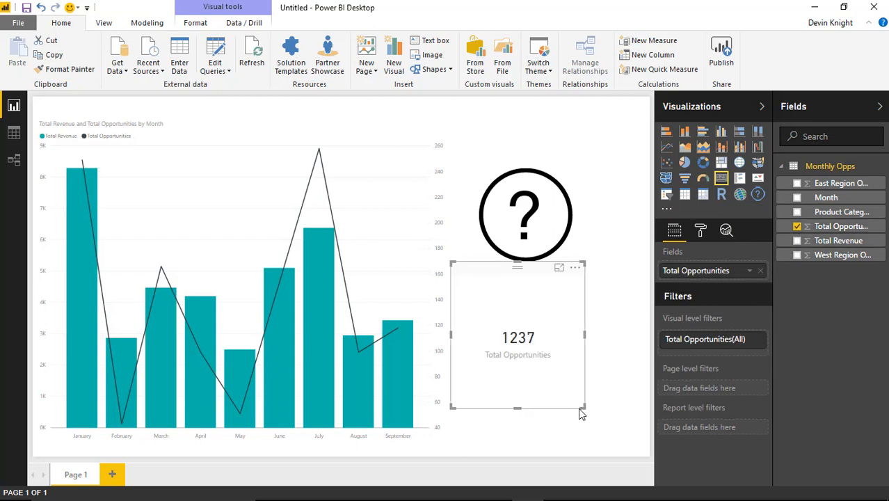
{"action": "left_click_drag", "start_coordinate": [582, 405], "coordinate": [605, 404]}
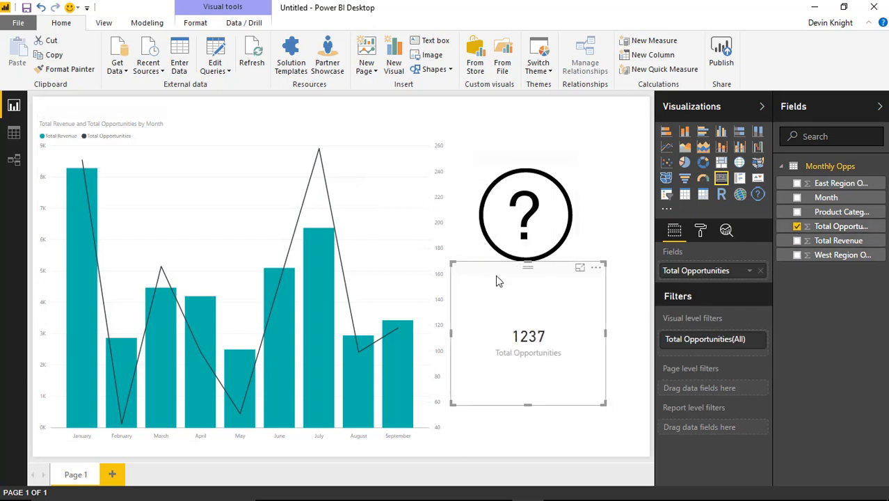
{"action": "key", "text": "Delete"}
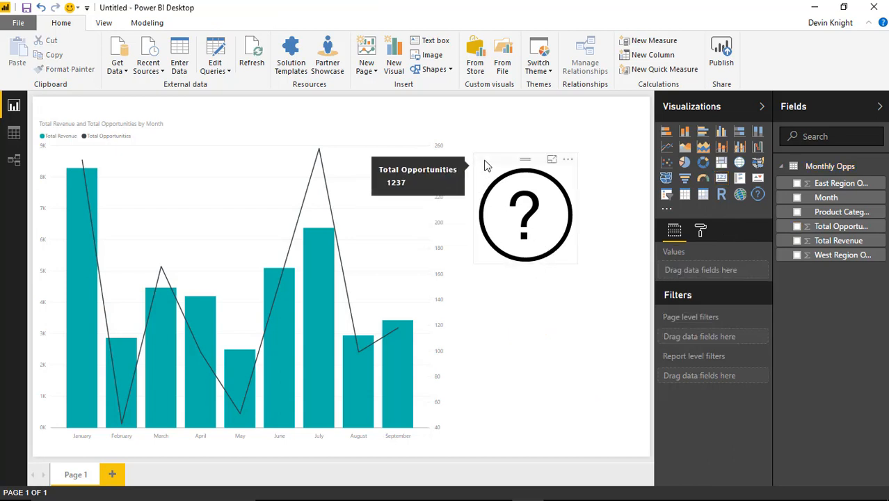
Step: Examine the tooltip visual's measure tooltip settings, including the decimal places and display units choices, and preview its tooltip
{"action": "left_click", "coordinate": [563, 205]}
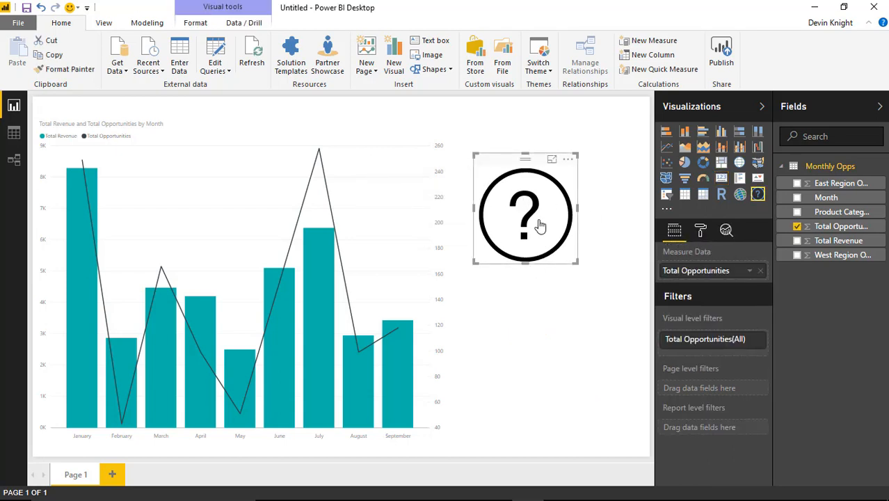
{"action": "left_click", "coordinate": [701, 232]}
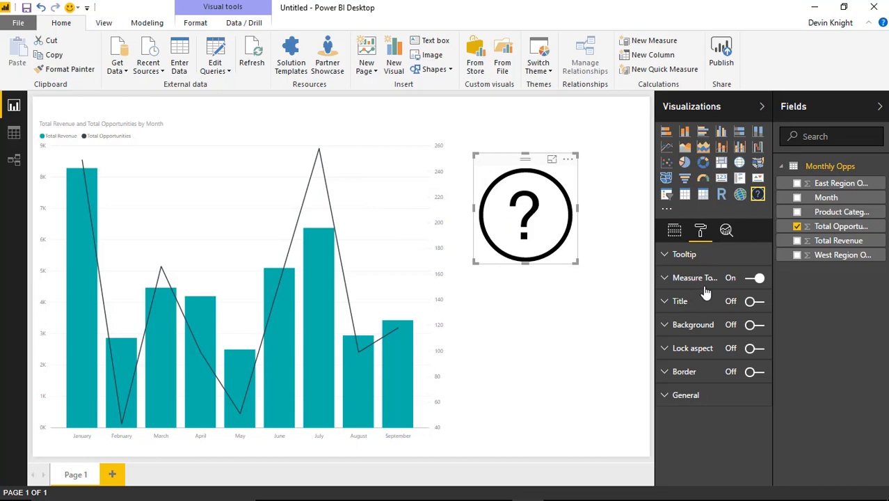
{"action": "left_click", "coordinate": [666, 278]}
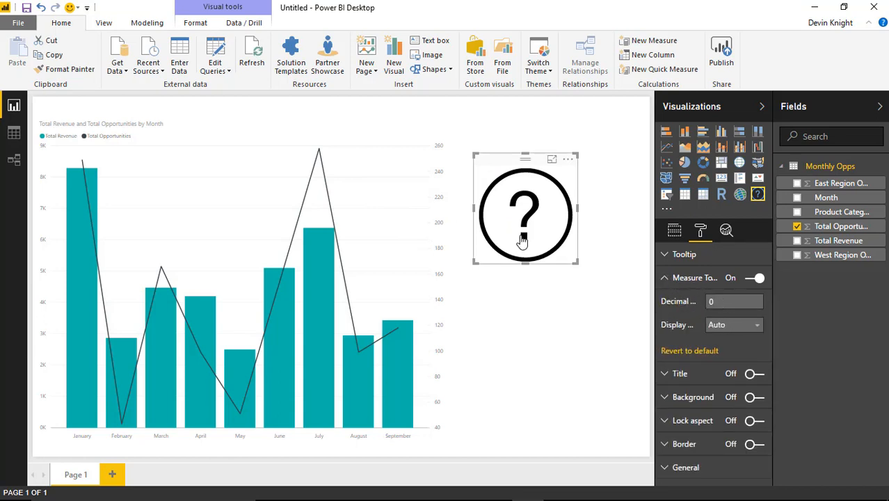
{"action": "mouse_move", "coordinate": [524, 239]}
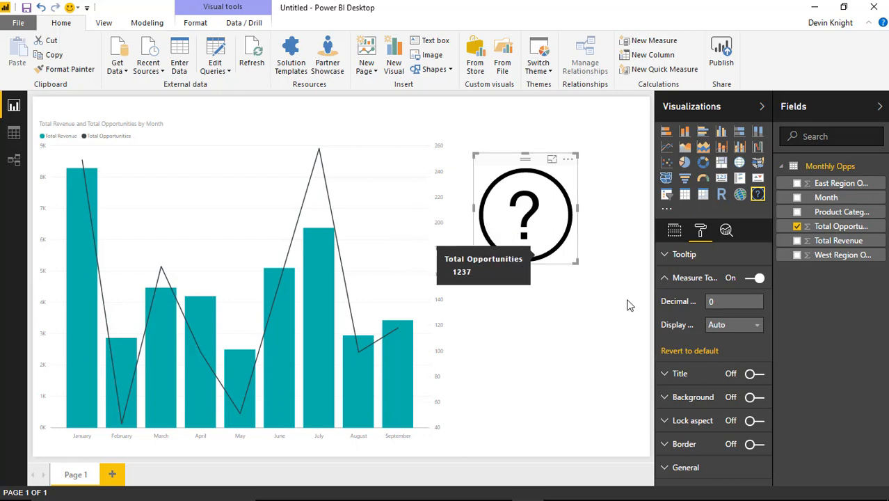
{"action": "left_click", "coordinate": [736, 326]}
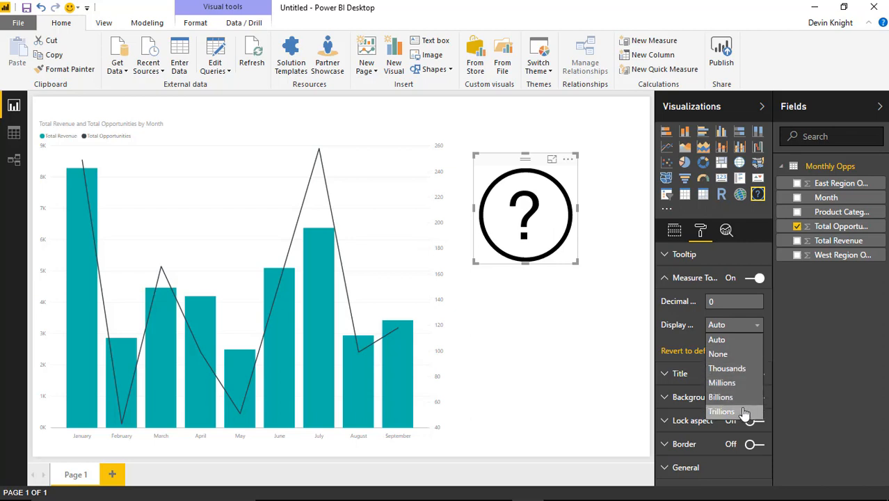
{"action": "left_click", "coordinate": [663, 280]}
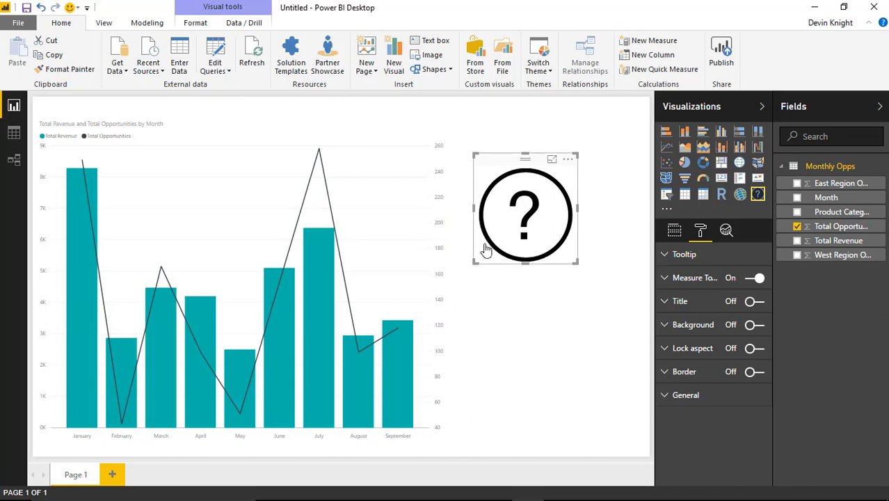
{"action": "mouse_move", "coordinate": [505, 219]}
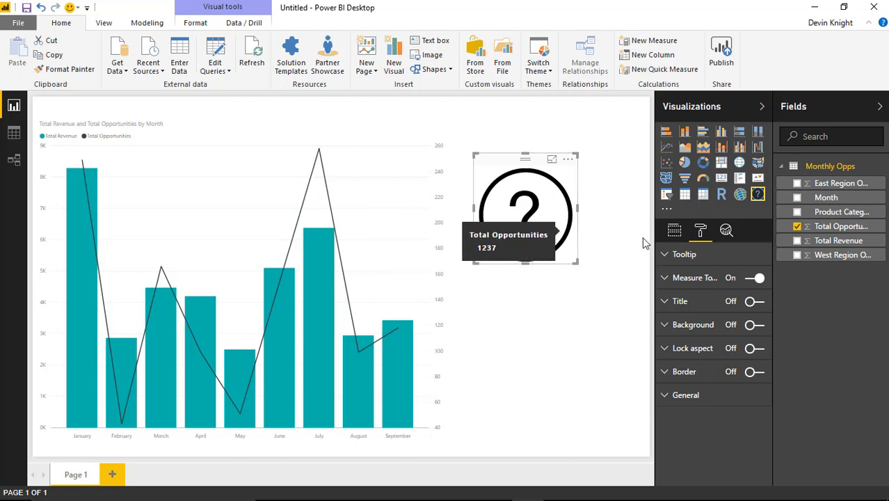
Step: Replace the tooltip visual's image URL with the copied link to the blue information icon
{"action": "left_click", "coordinate": [673, 259]}
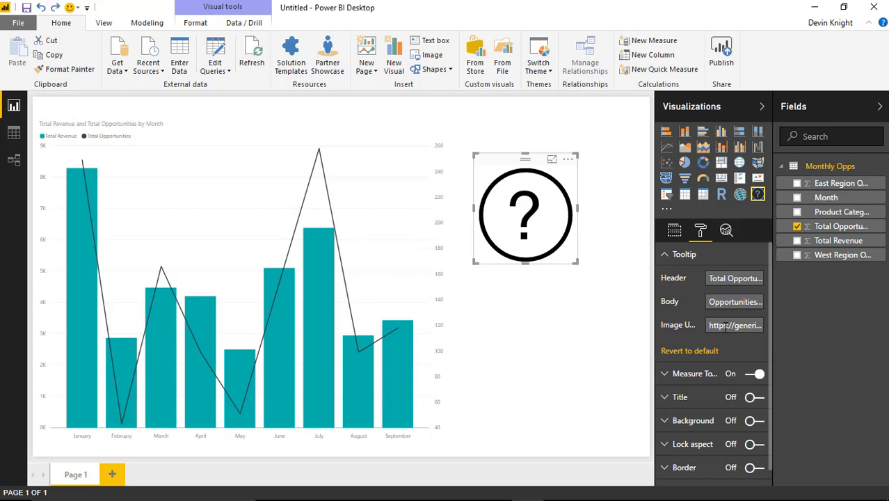
{"action": "key", "text": "ctrl+v"}
{"action": "left_click", "coordinate": [729, 302]}
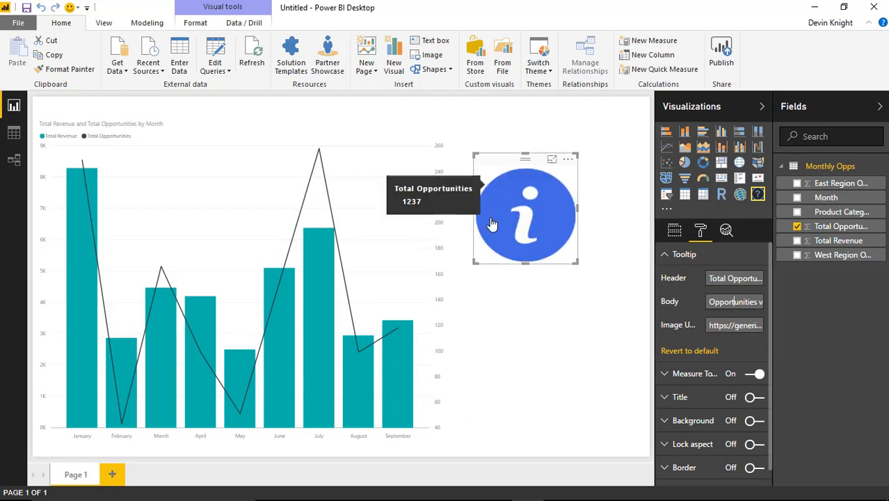
{"action": "mouse_move", "coordinate": [529, 236]}
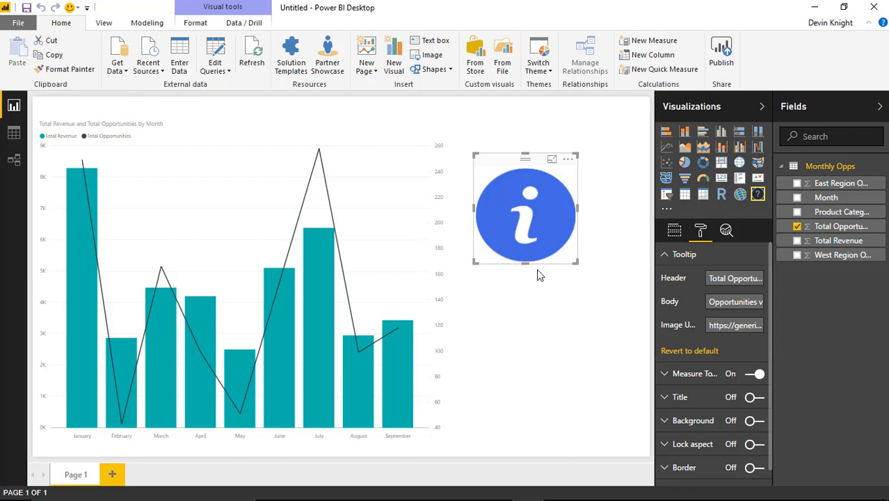
Step: Shrink the tooltip visual to a small icon, place it over the chart's upper-right corner and preview its tooltip
{"action": "left_click_drag", "start_coordinate": [575, 262], "coordinate": [562, 236]}
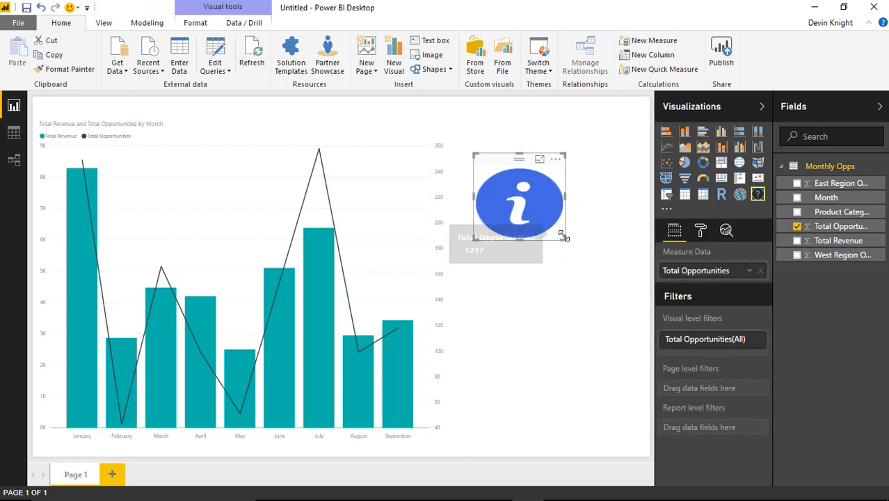
{"action": "left_click", "coordinate": [564, 245]}
{"action": "left_click", "coordinate": [565, 244]}
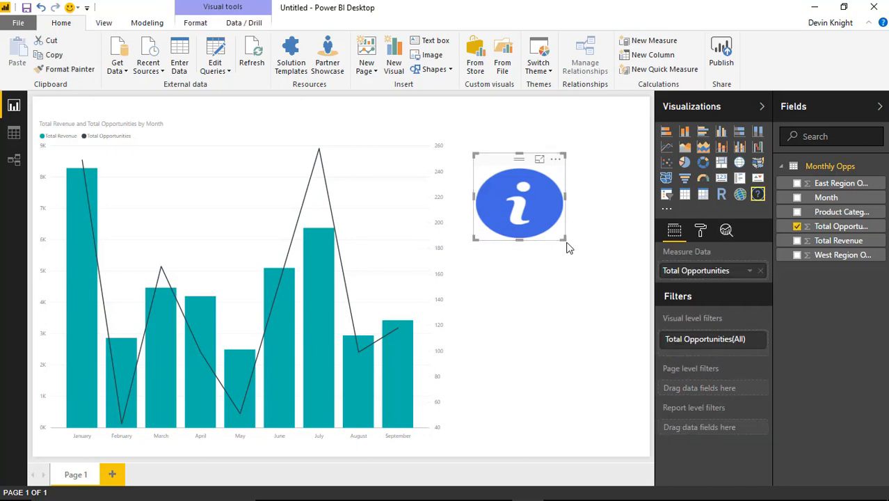
{"action": "left_click_drag", "start_coordinate": [566, 241], "coordinate": [496, 189]}
{"action": "left_click", "coordinate": [495, 189]}
{"action": "left_click", "coordinate": [480, 157]}
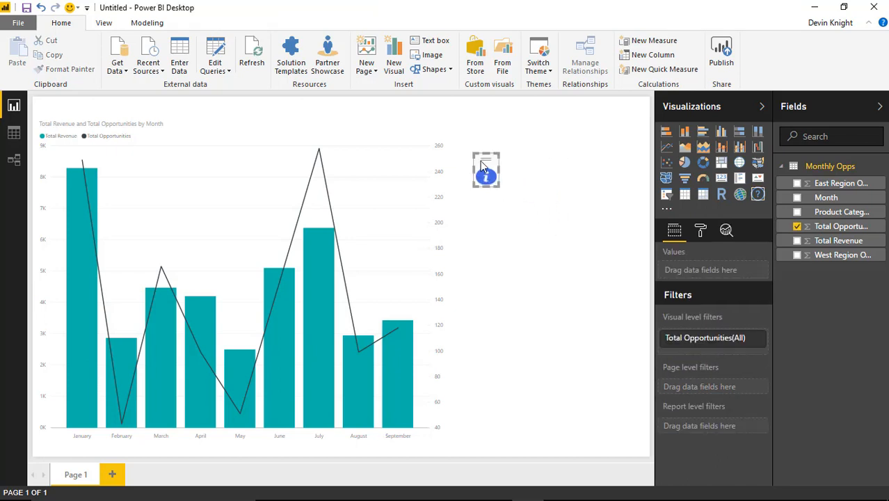
{"action": "left_click_drag", "start_coordinate": [480, 156], "coordinate": [417, 116]}
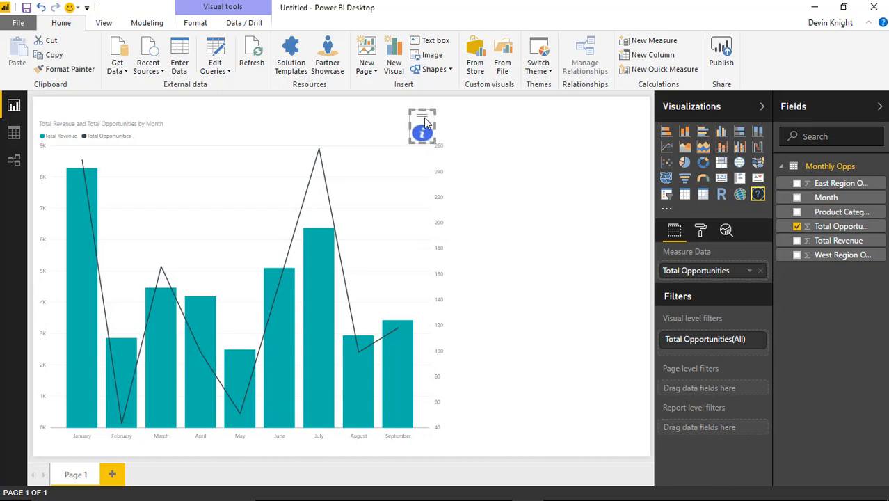
{"action": "left_click", "coordinate": [551, 254]}
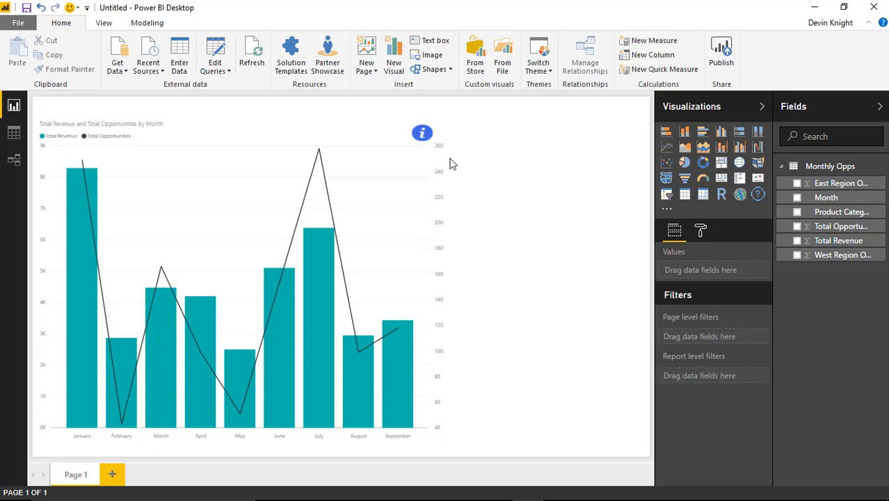
{"action": "mouse_move", "coordinate": [425, 139]}
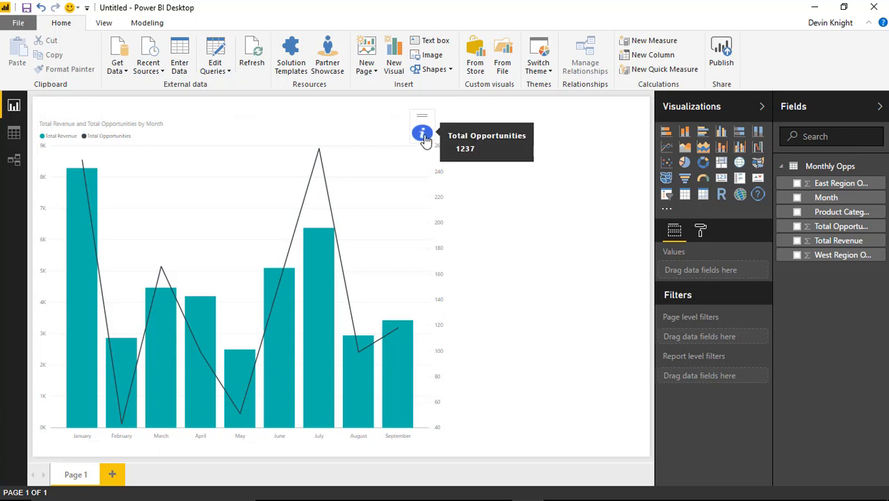